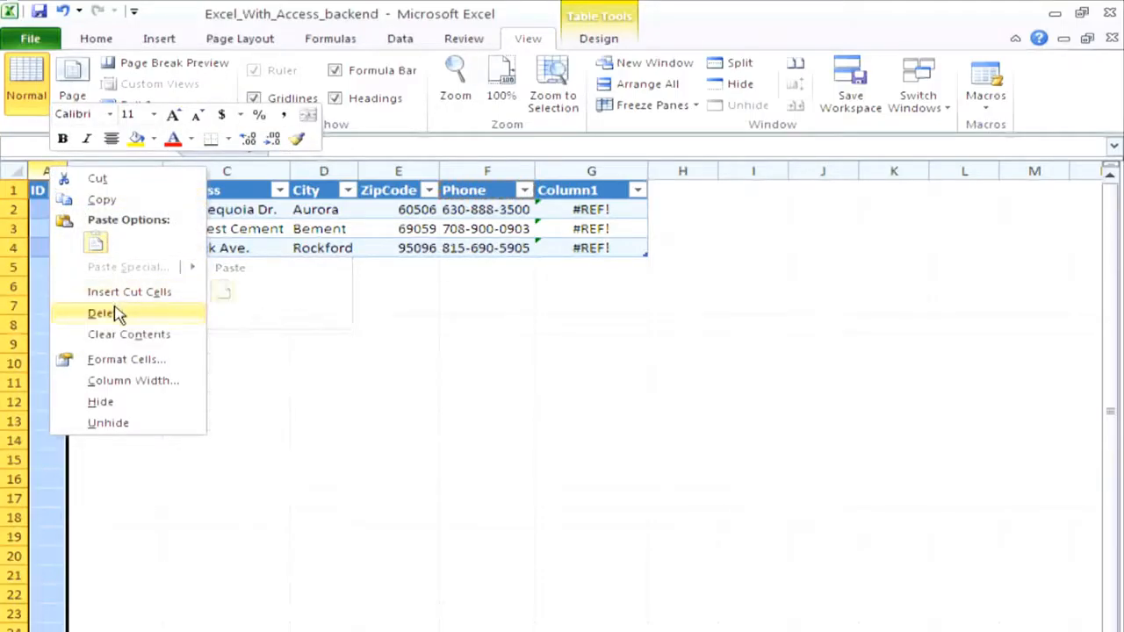
- Delete the ID column and the Column1 column from the table, and stop recording the macro
click(114, 313)
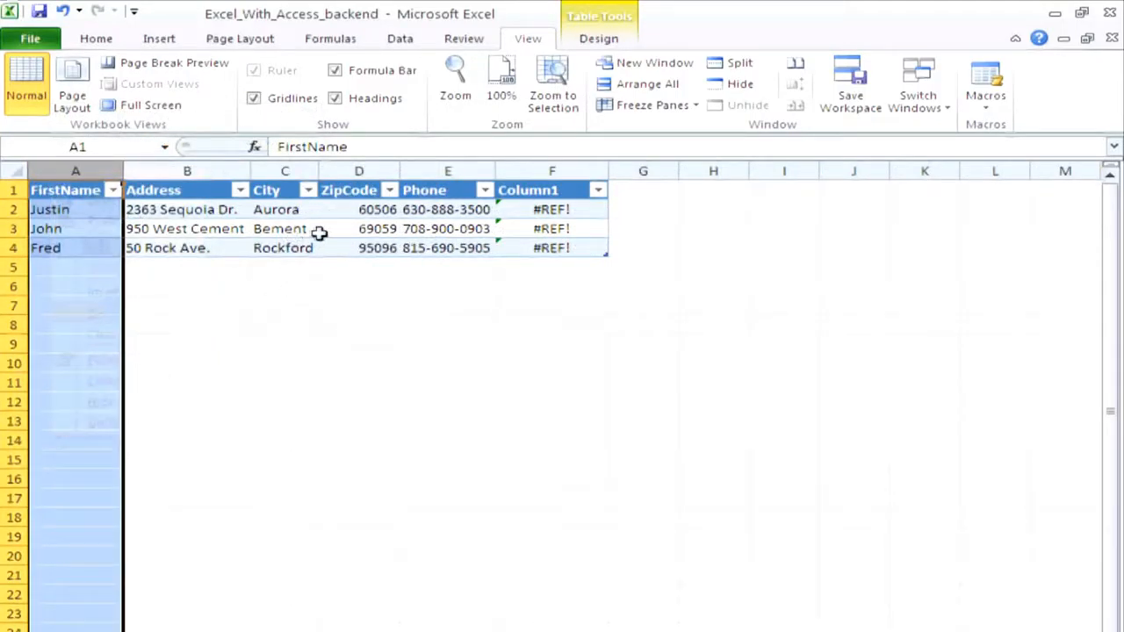
click(528, 178)
right_click(530, 180)
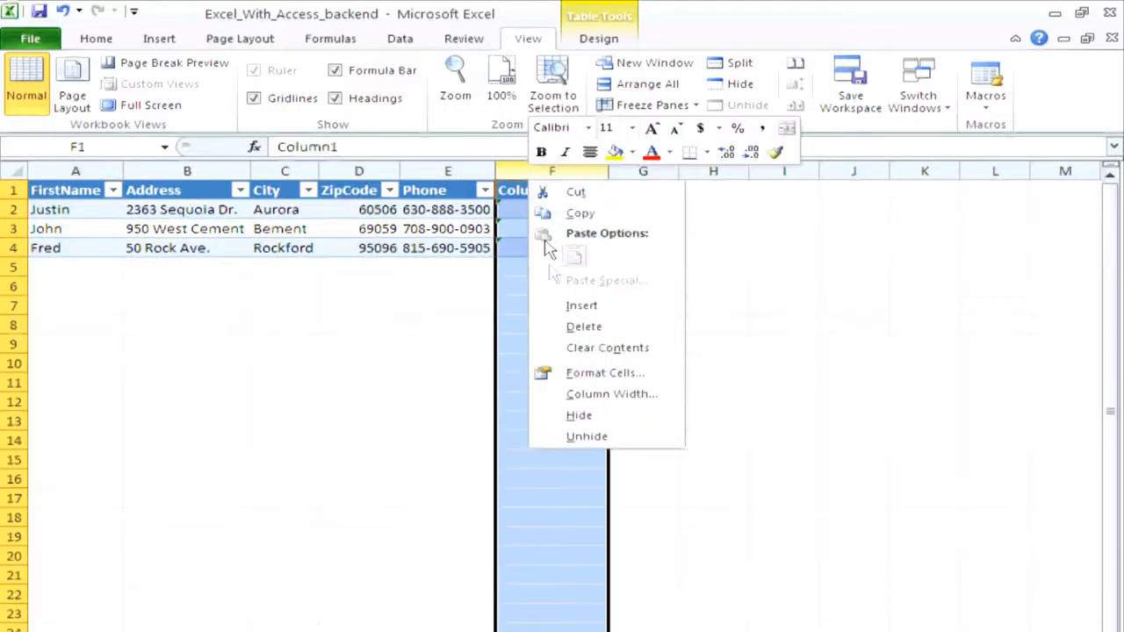
click(580, 325)
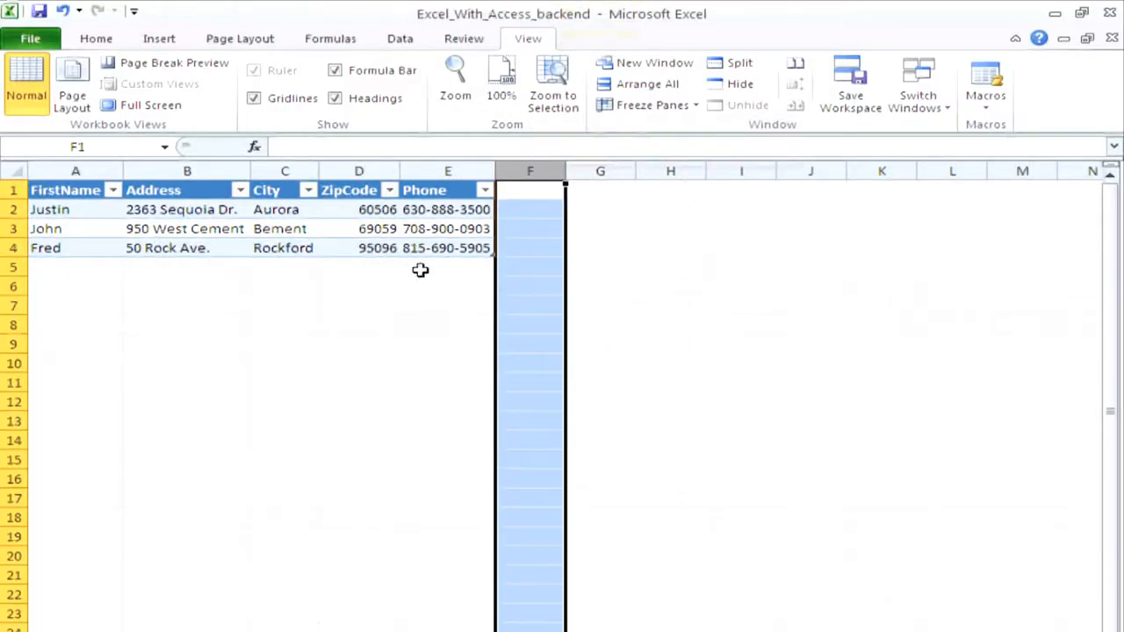
click(998, 111)
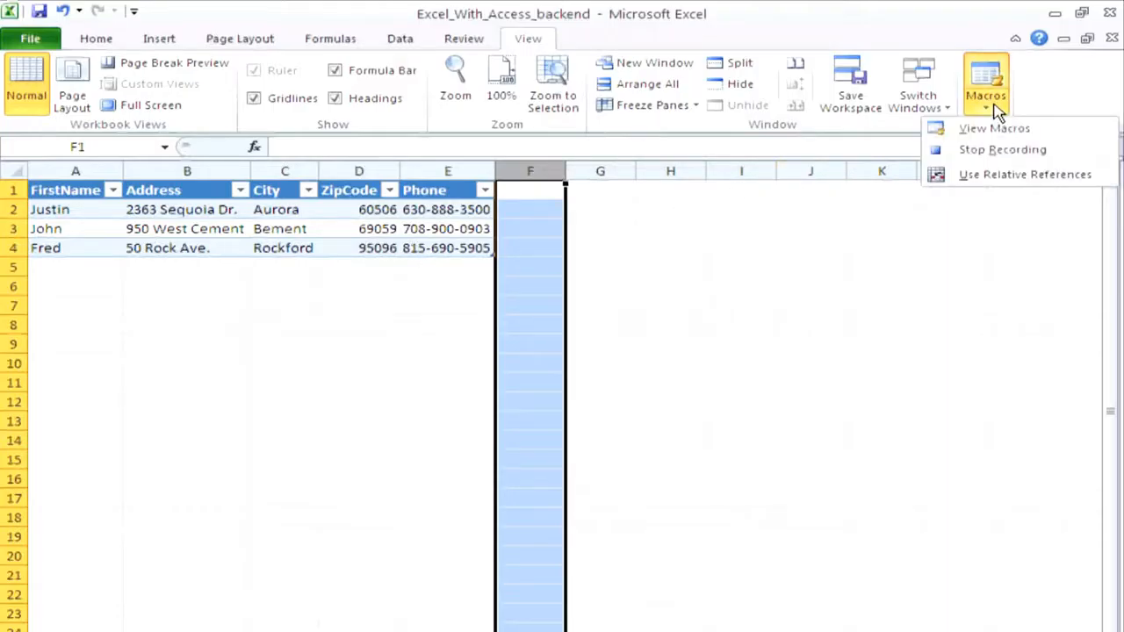
click(1033, 149)
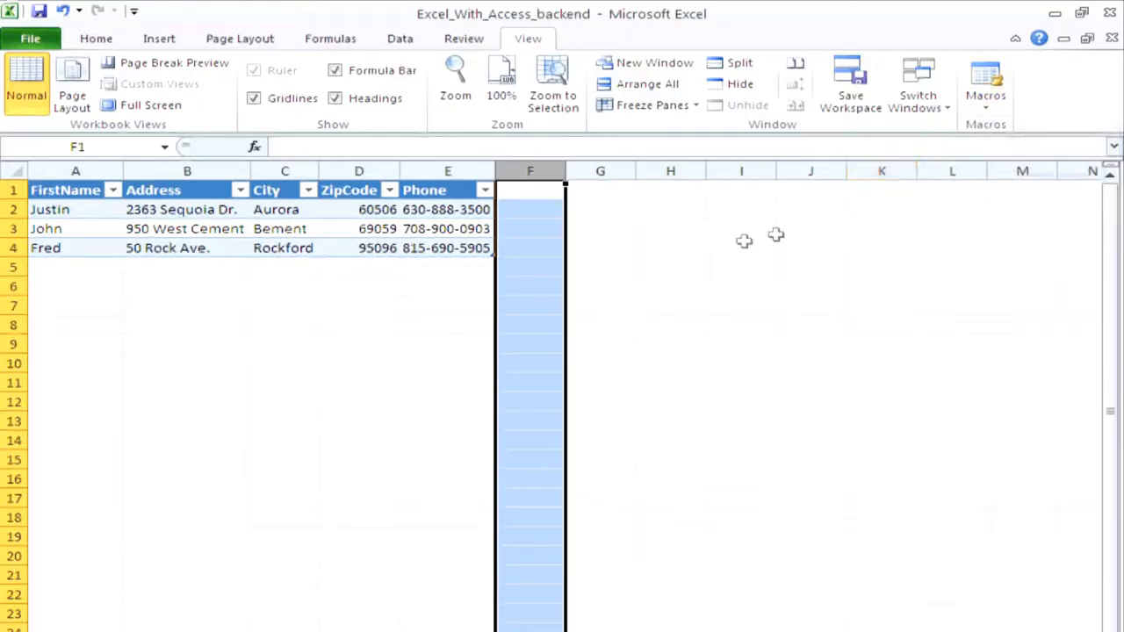
- Undo the recorded column deletions and the Column1 formula fill, and redo only the fill of the concatenated names
click(65, 13)
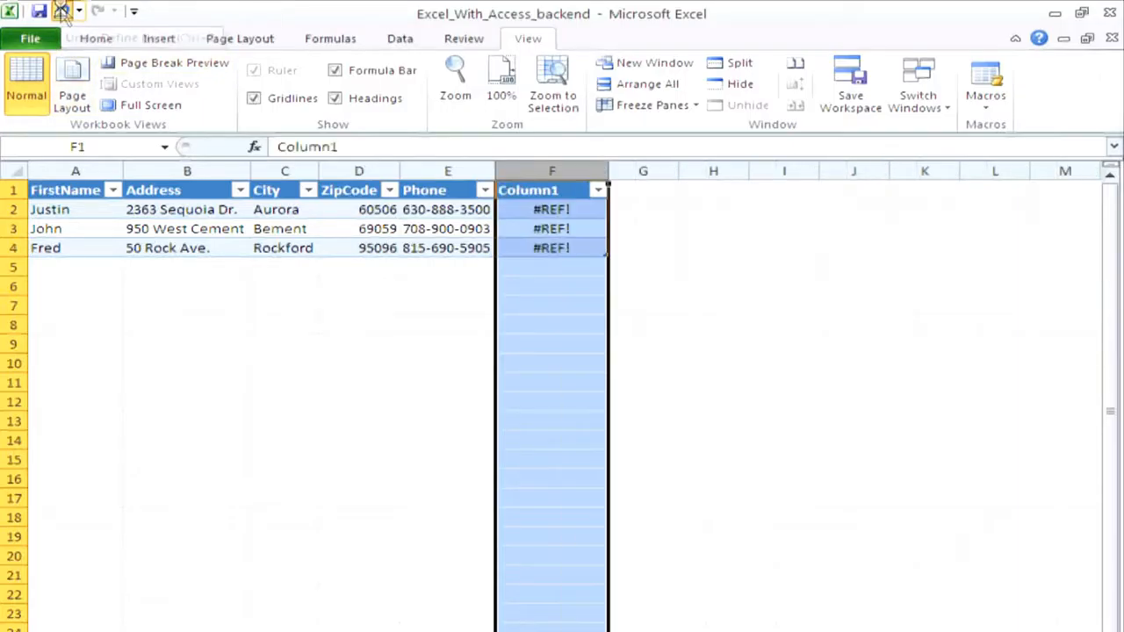
click(64, 12)
click(64, 12)
click(64, 12)
click(64, 12)
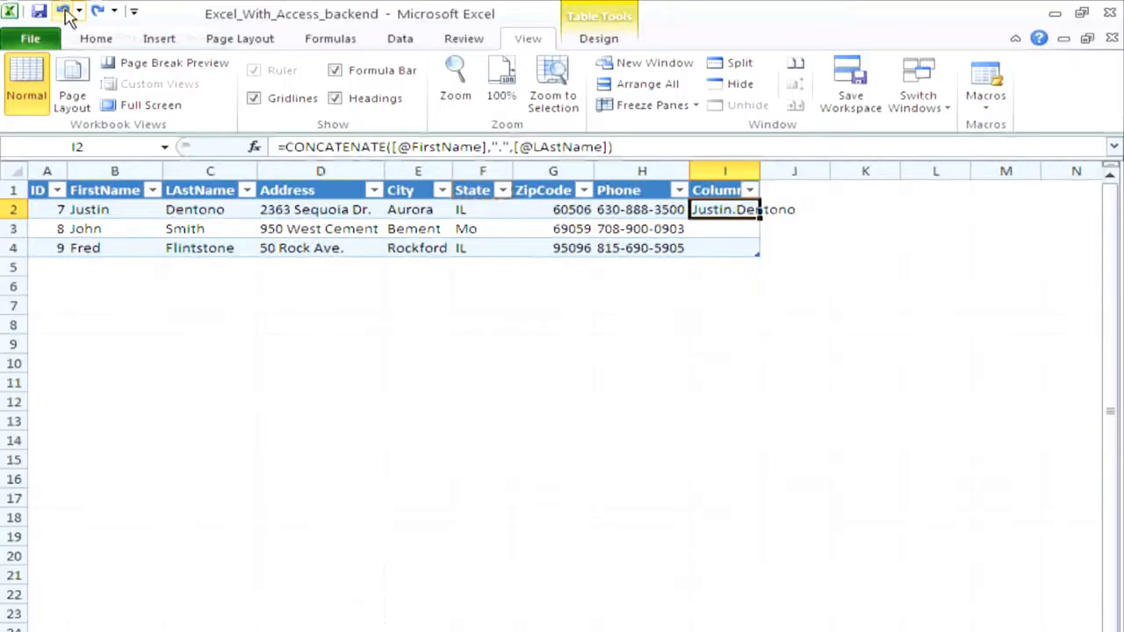
click(96, 11)
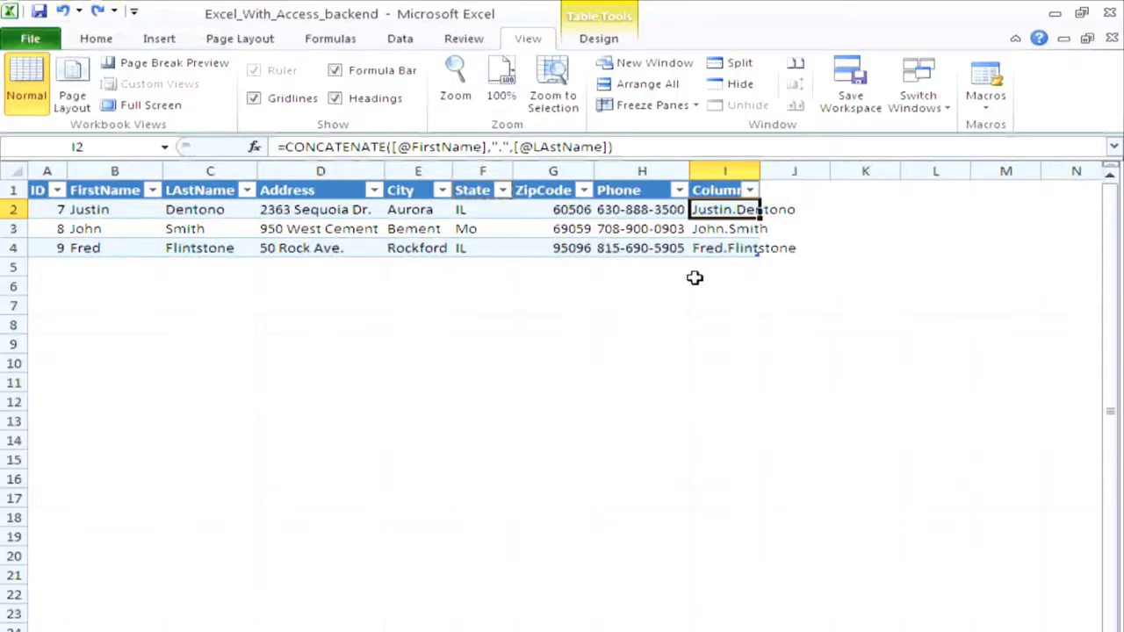
- Run the recorded Macro1 on the restored table
click(984, 113)
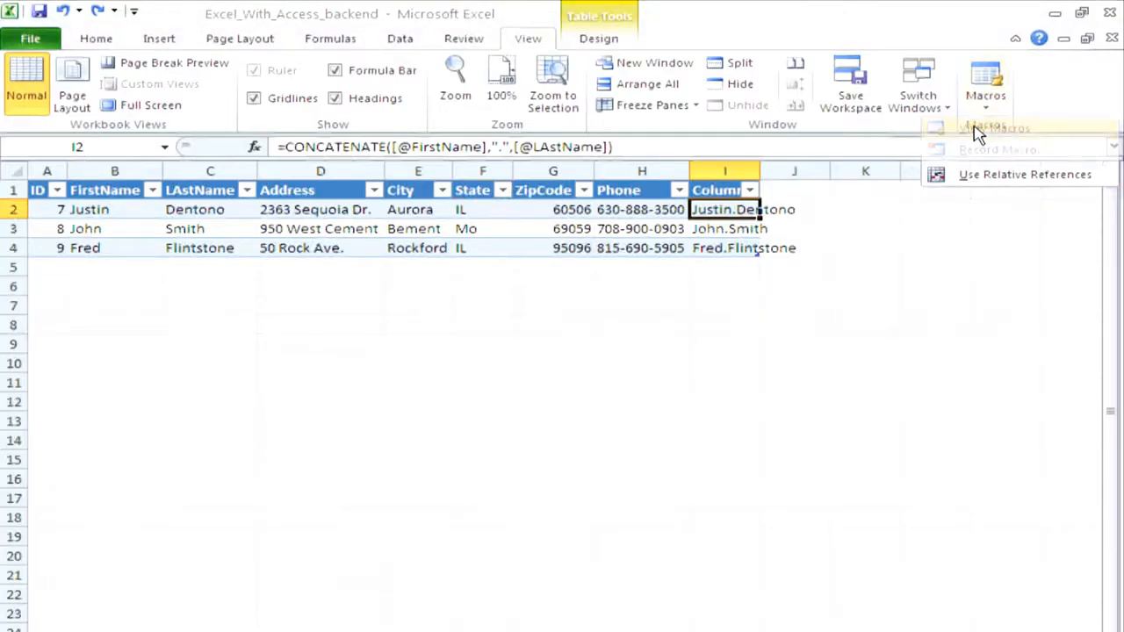
click(980, 130)
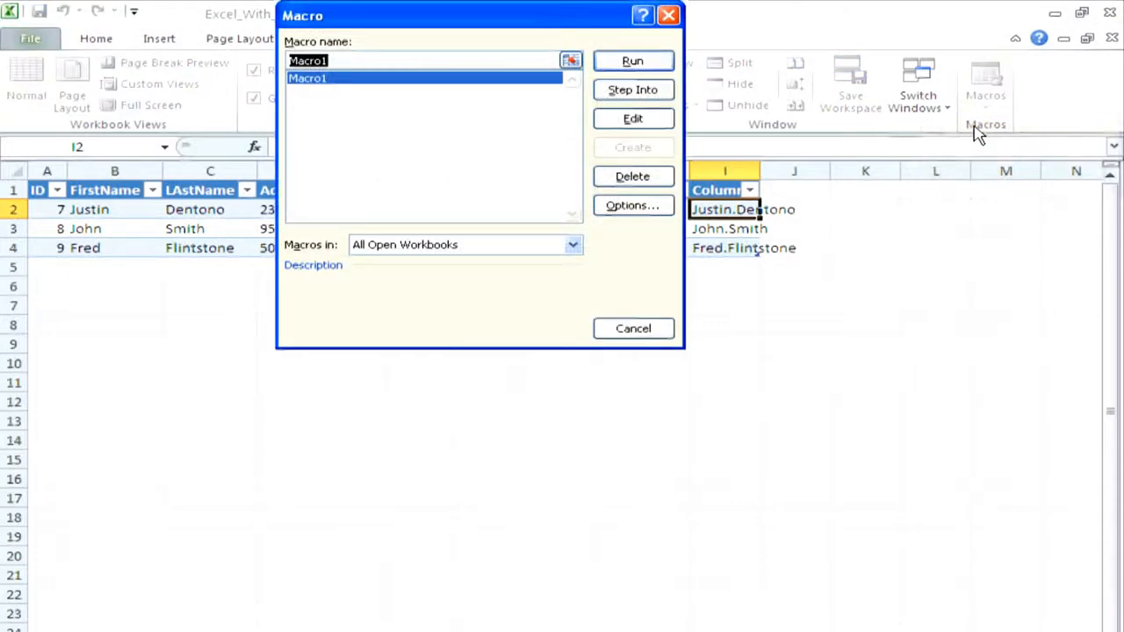
click(633, 61)
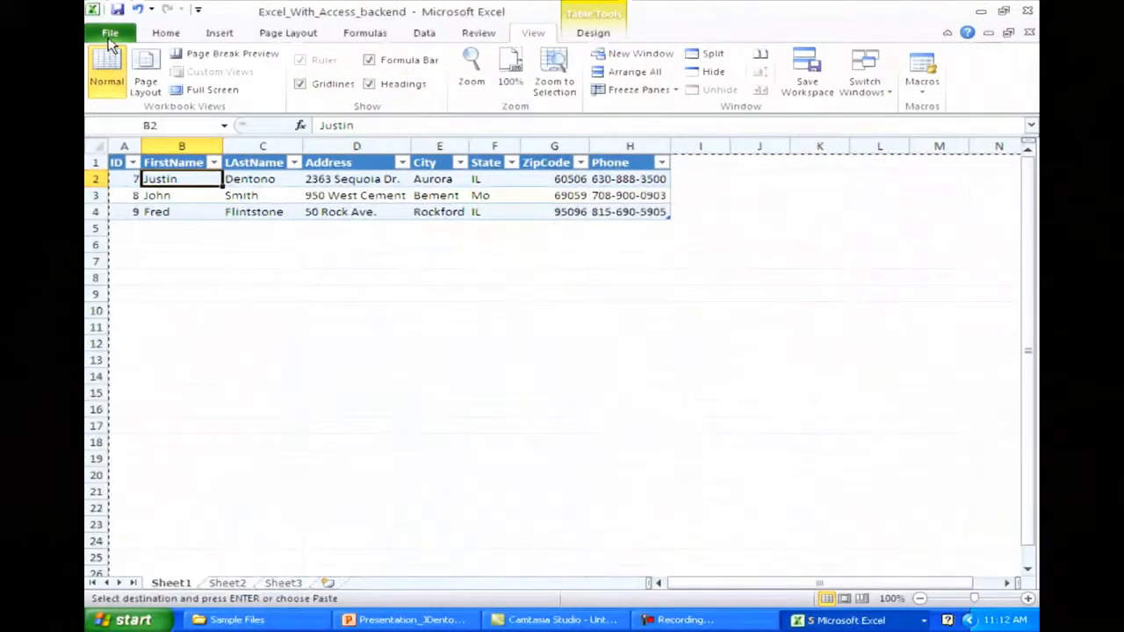
- Enable the Developer tab in the ribbon customization options
click(110, 36)
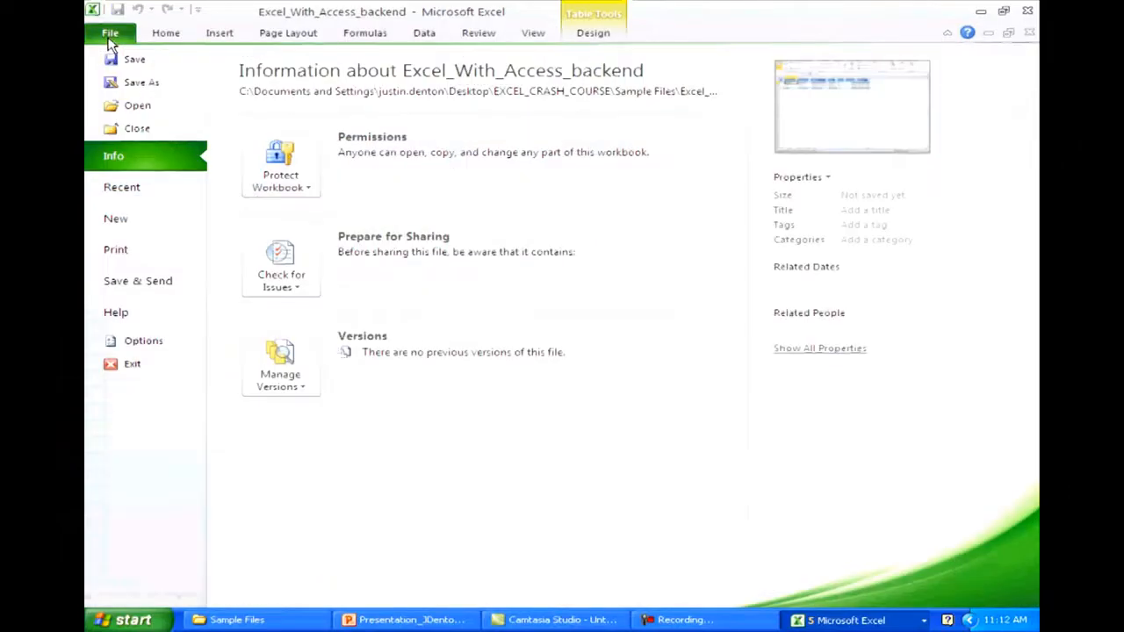
click(149, 339)
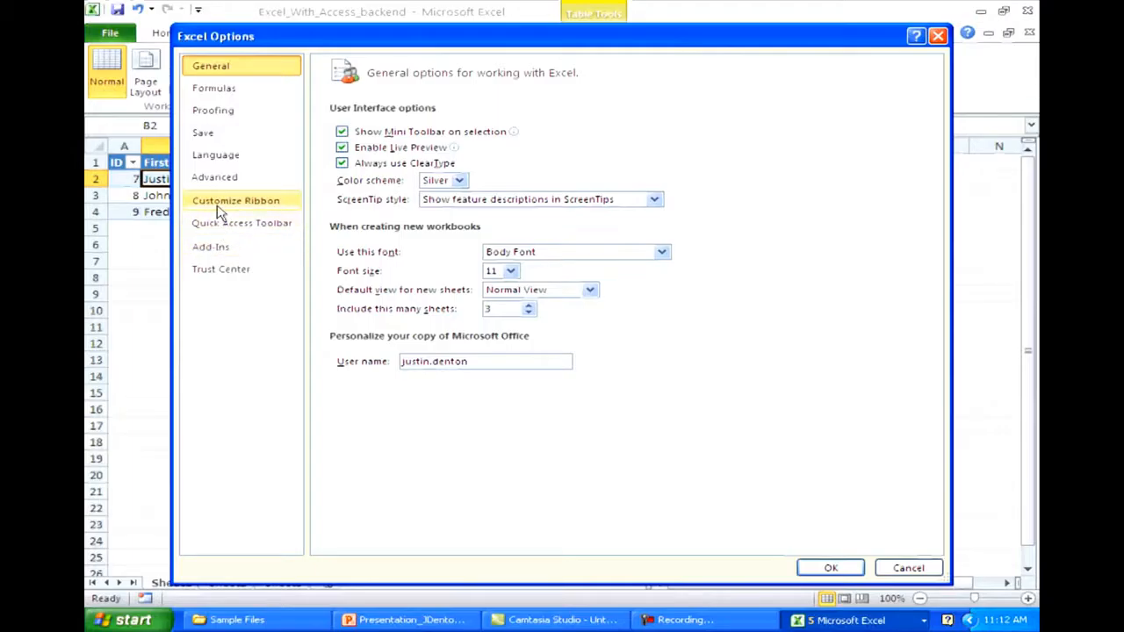
click(219, 202)
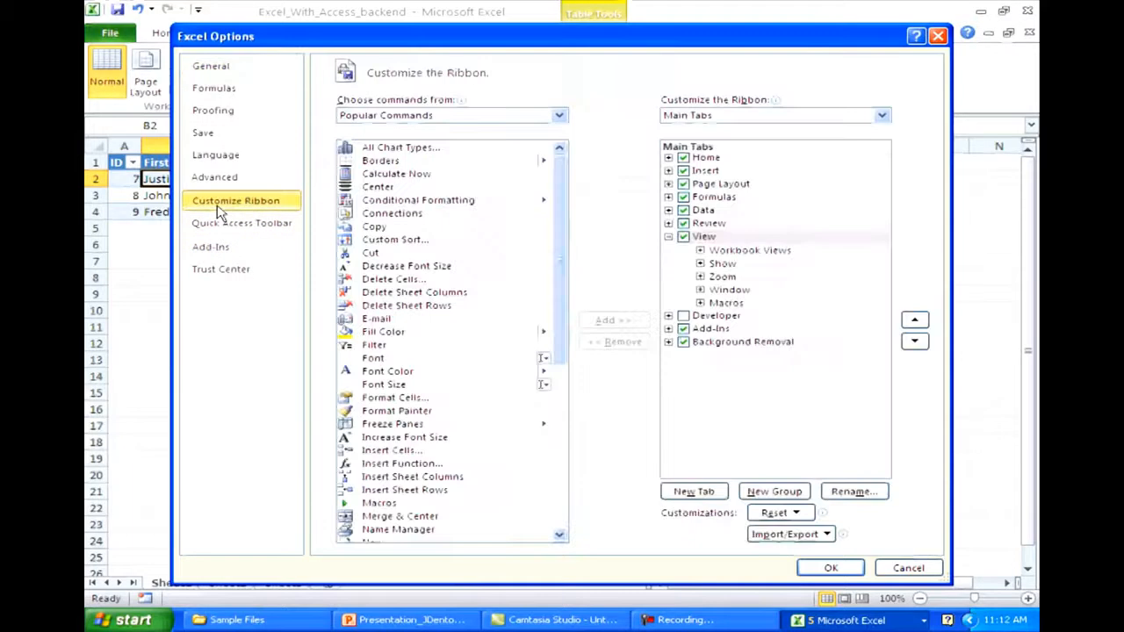
click(684, 318)
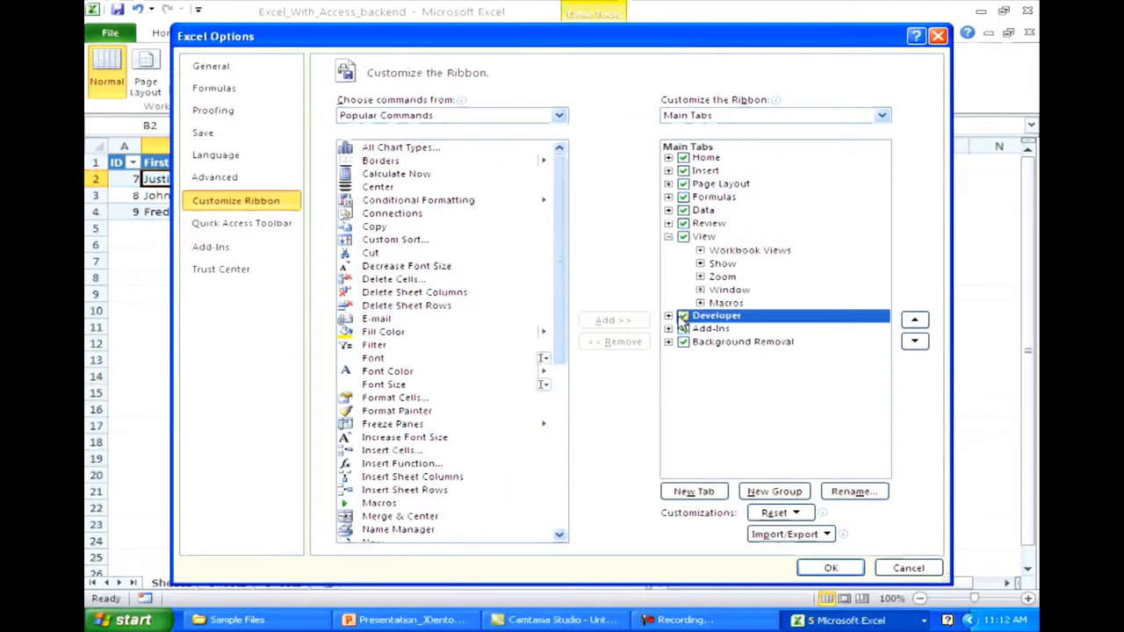
click(831, 570)
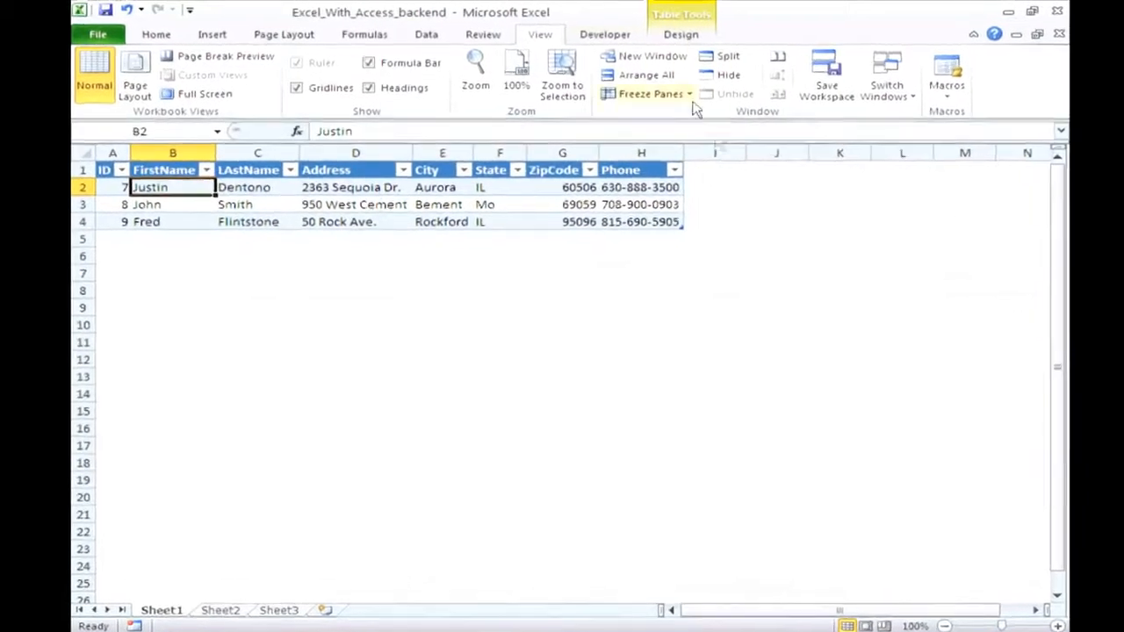
- Open the code of Macro1 for editing in the Visual Basic editor from the Developer tools
click(604, 34)
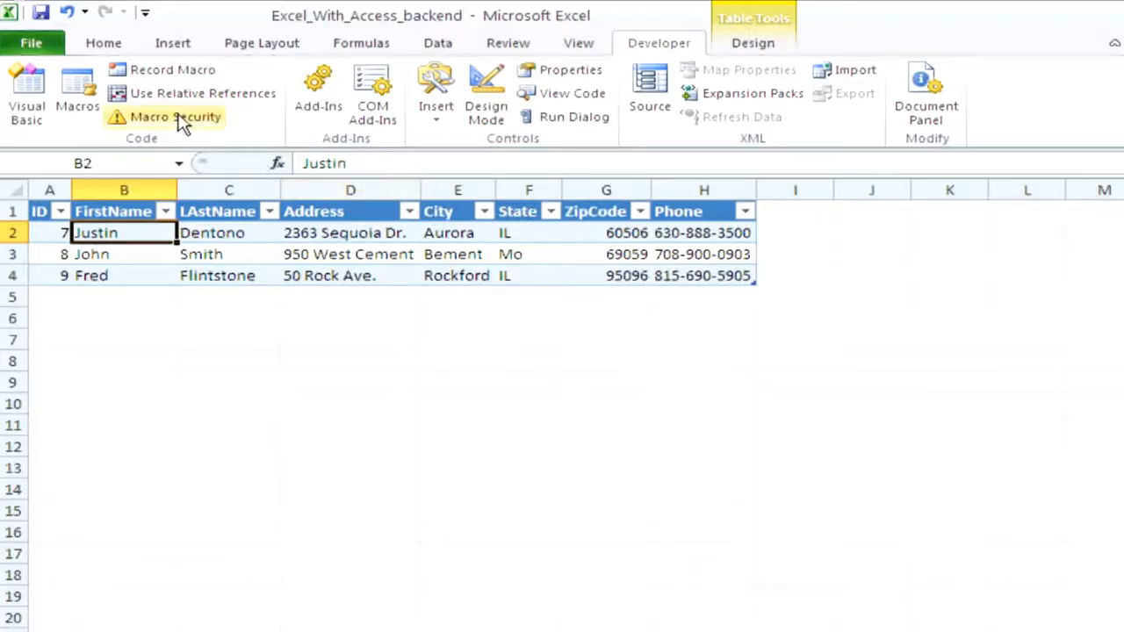
click(81, 119)
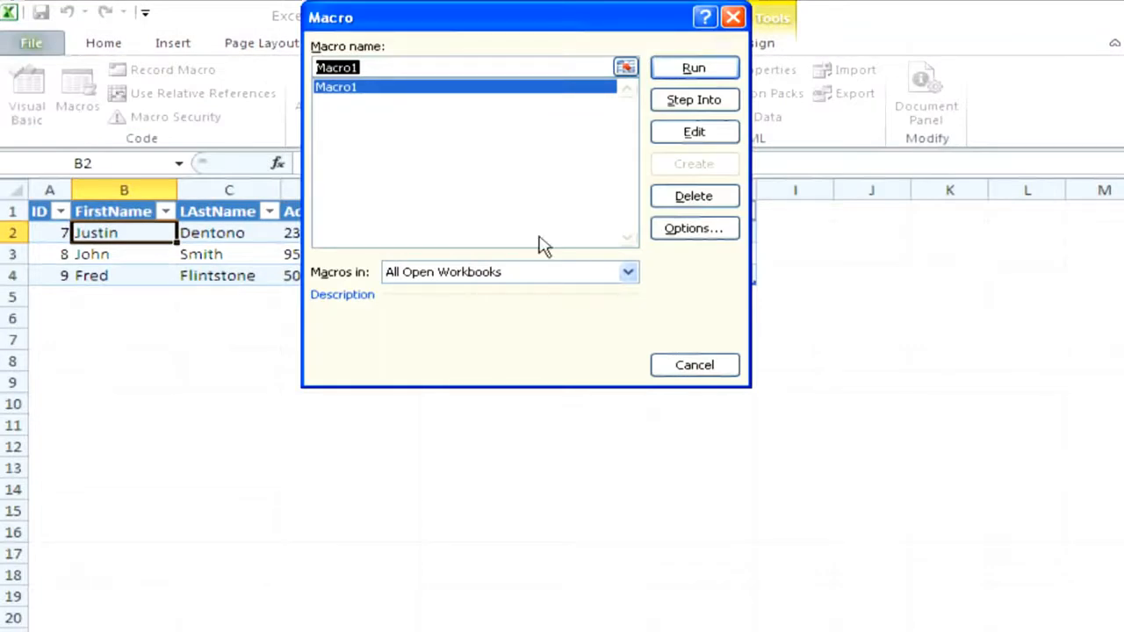
click(672, 133)
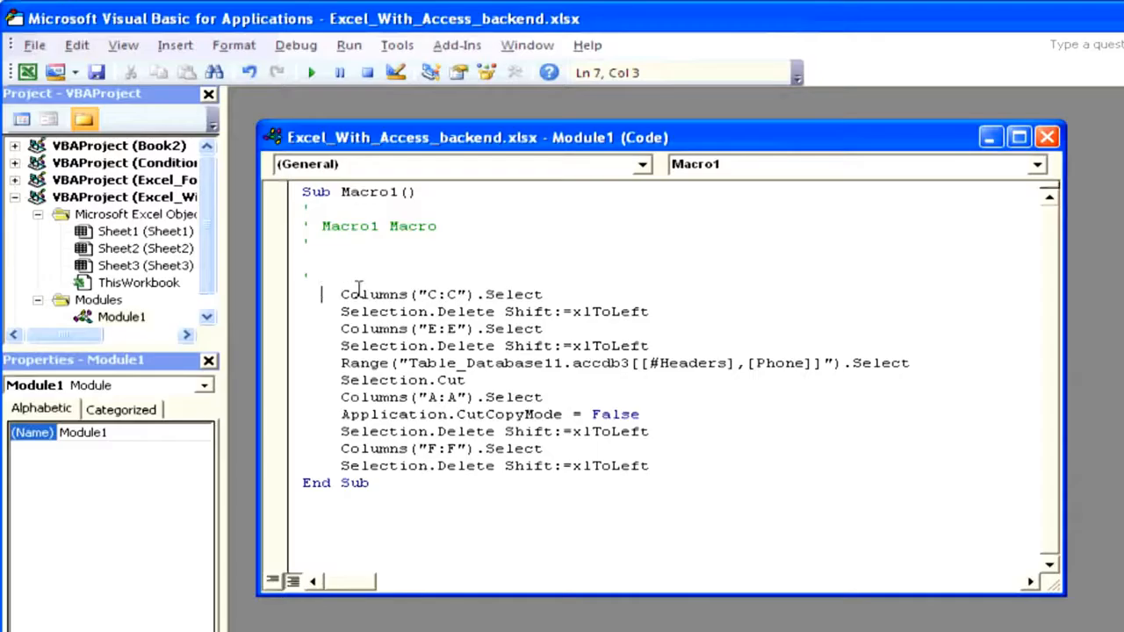
- Insert a blank line above Columns("C:C").Select in Macro1 and delete the Columns("A:A").Select and Application.CutCopyMode = False lines
key(Return)
key(Up)
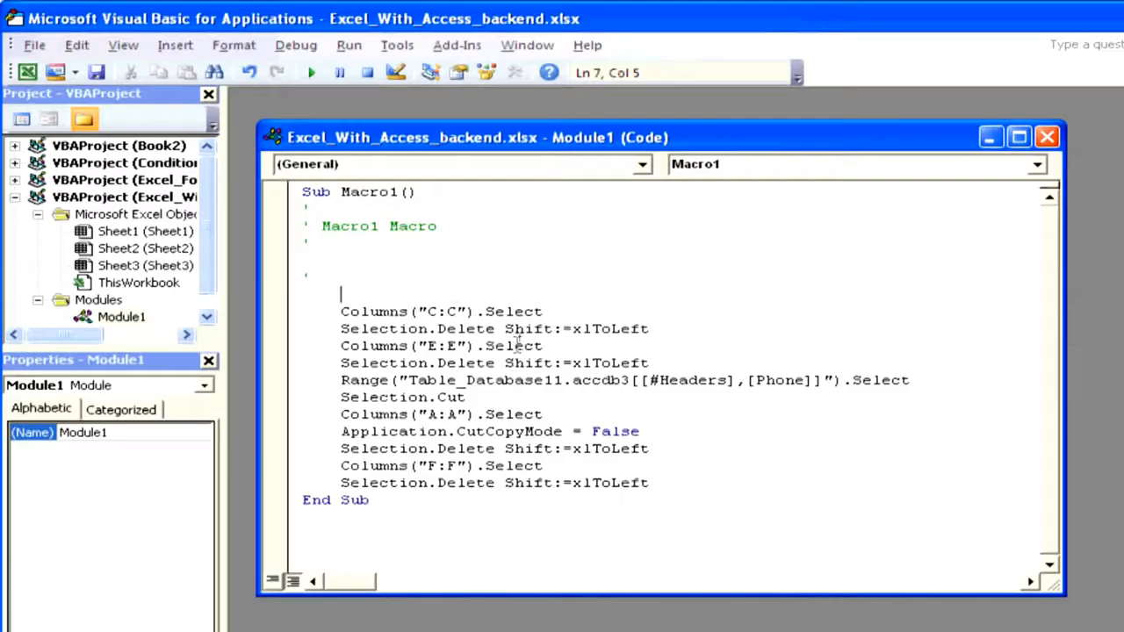
drag(640, 432, 318, 431)
key(Delete)
key(Delete)
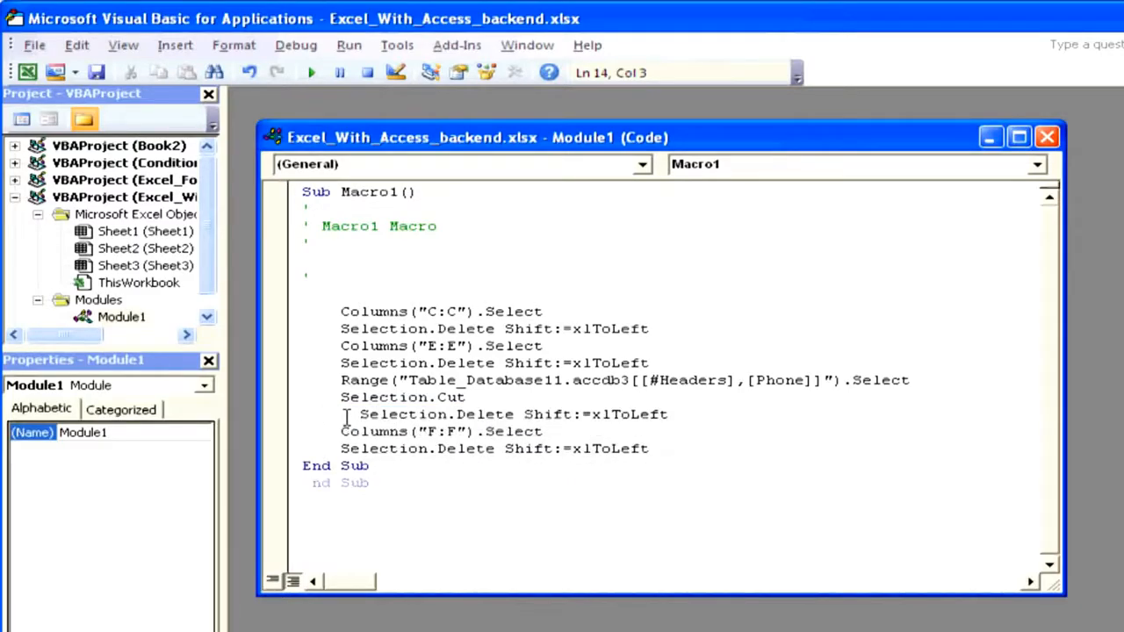
key(Delete)
key(Delete)
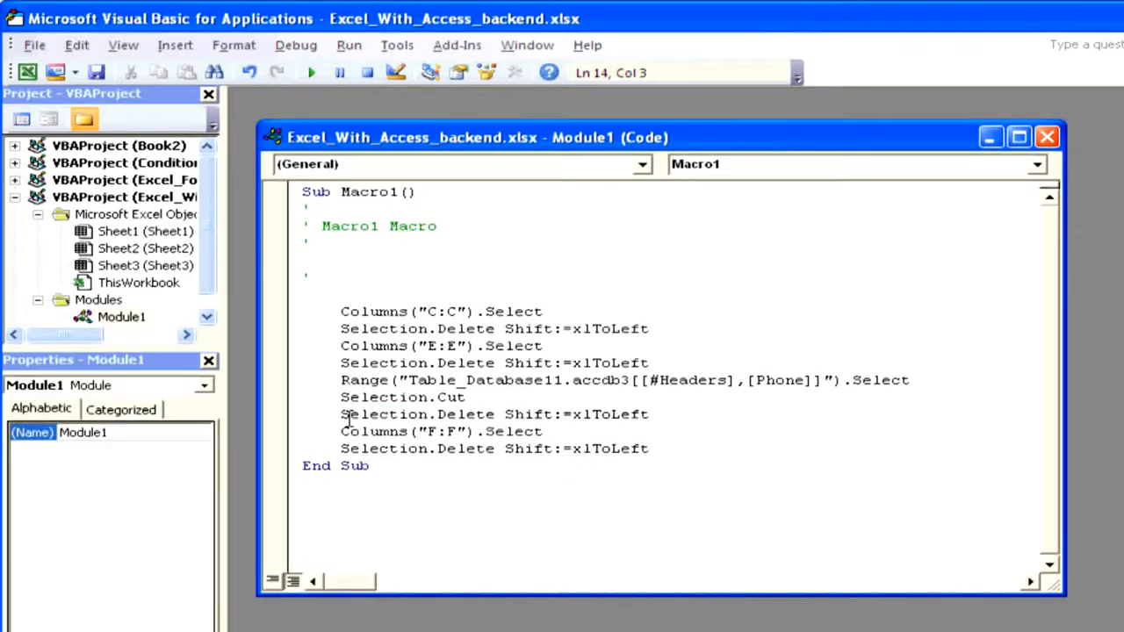
- Add the statement msgbox("Hello World") on the blank line at the start of Macro1
drag(683, 411, 340, 421)
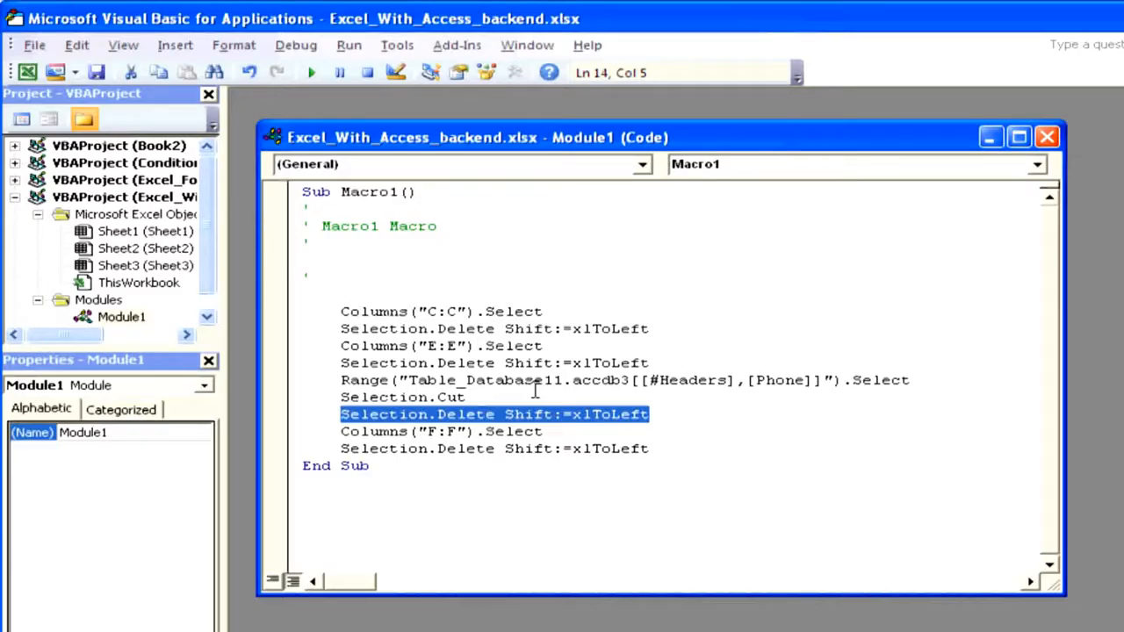
click(339, 298)
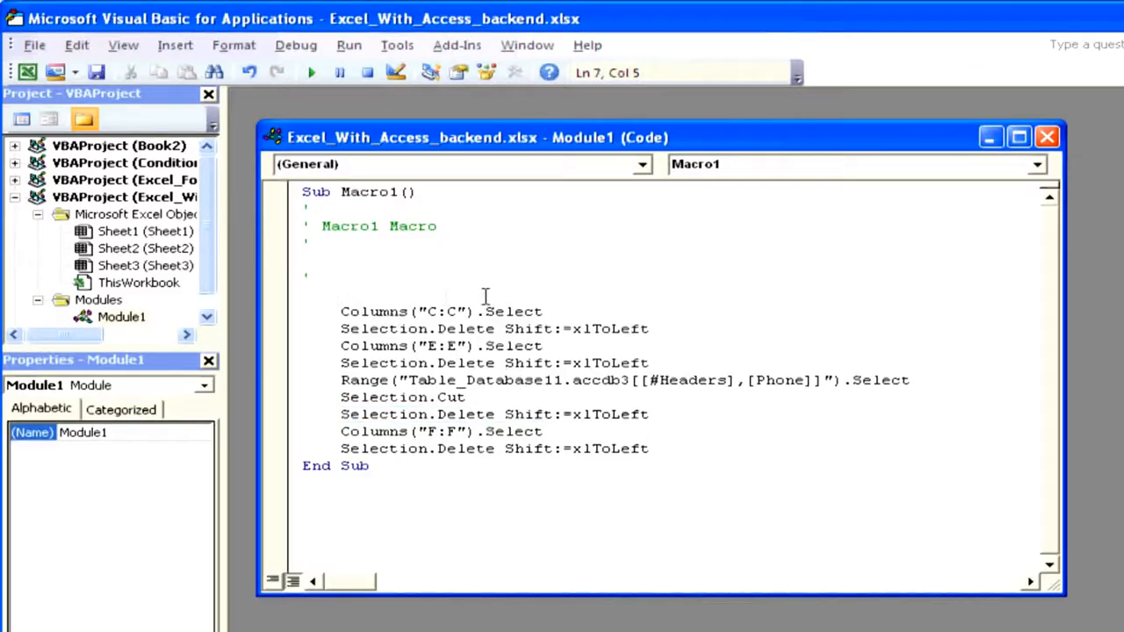
text(msgbox("HelloWorl)
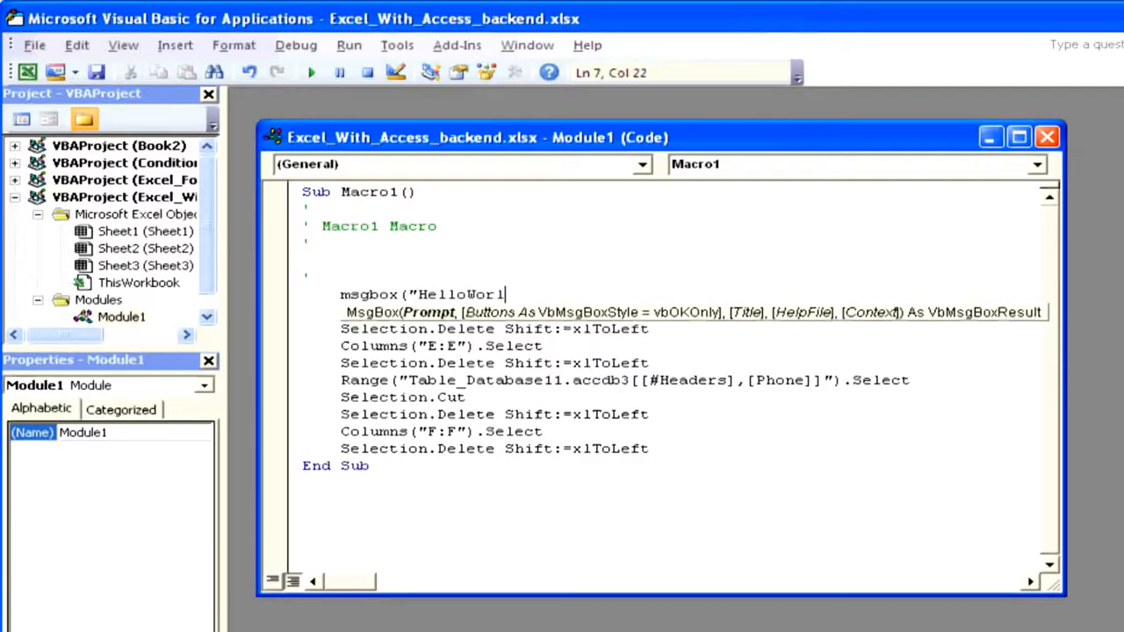
key(BackSpace)
key(BackSpace)
key(BackSpace)
text(World"))
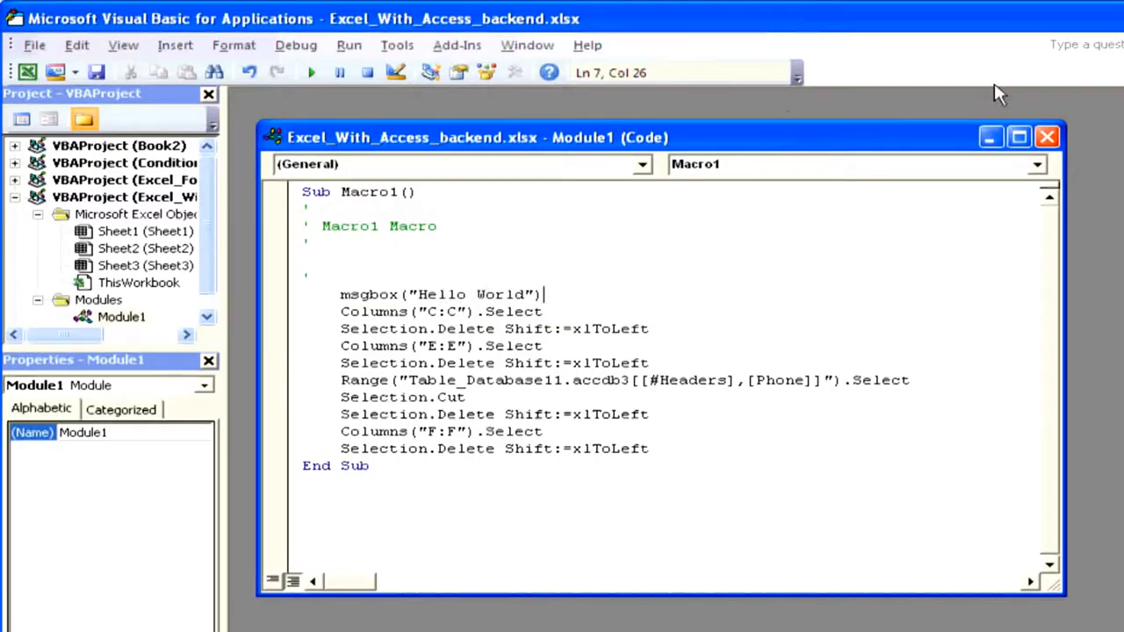
- Return to the workbook, run the edited Macro1, dismiss its message box and end the macro
key(alt+F11)
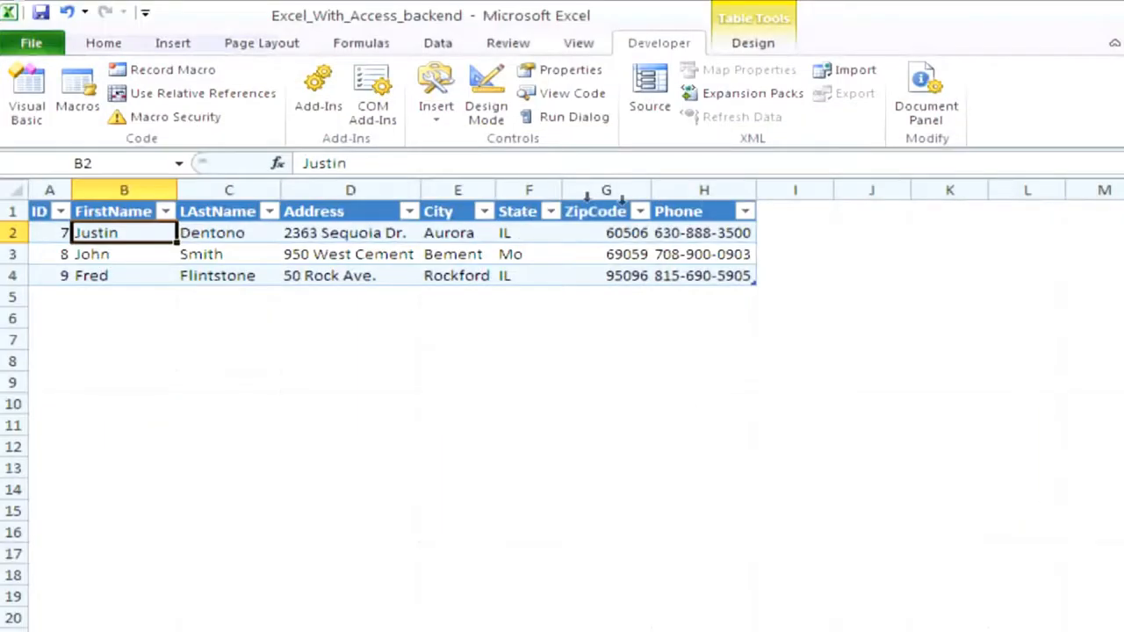
click(76, 97)
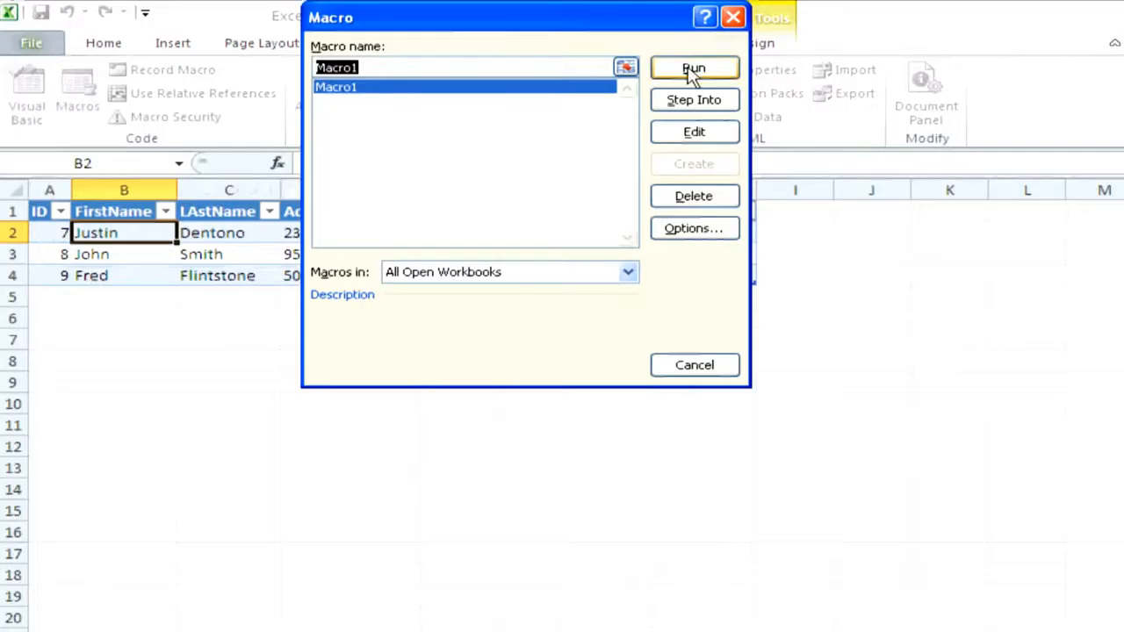
click(693, 70)
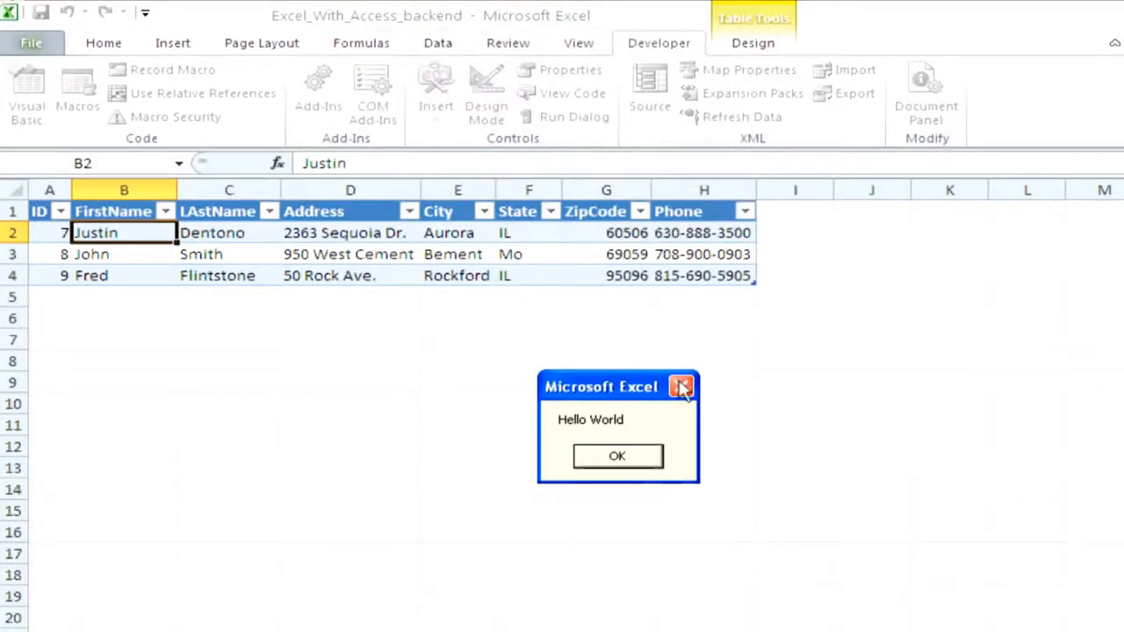
click(597, 460)
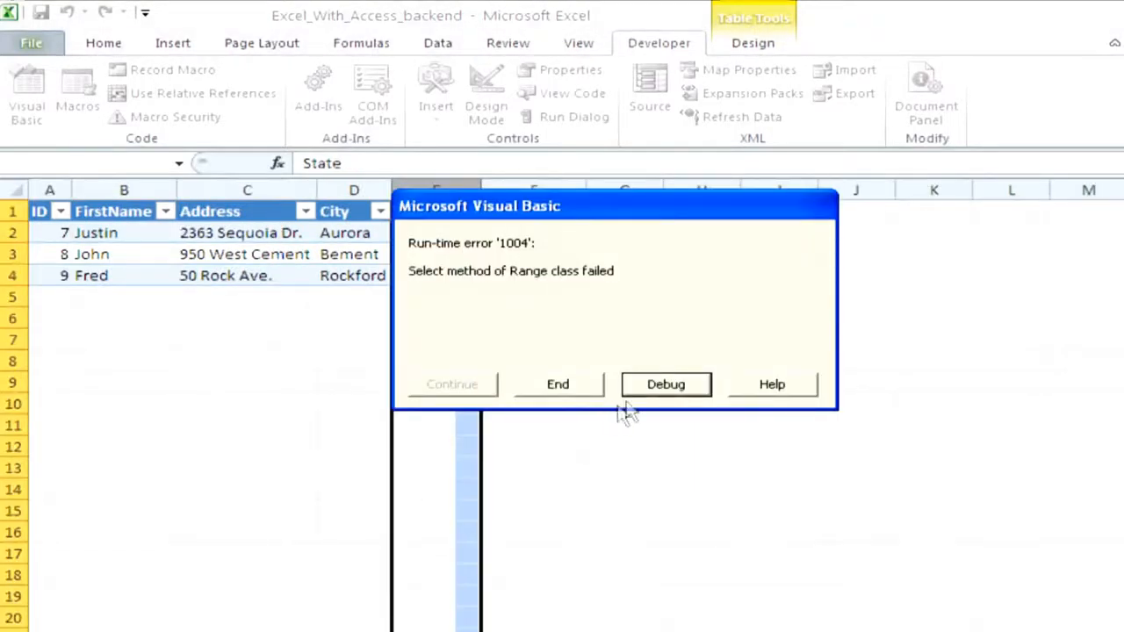
click(586, 389)
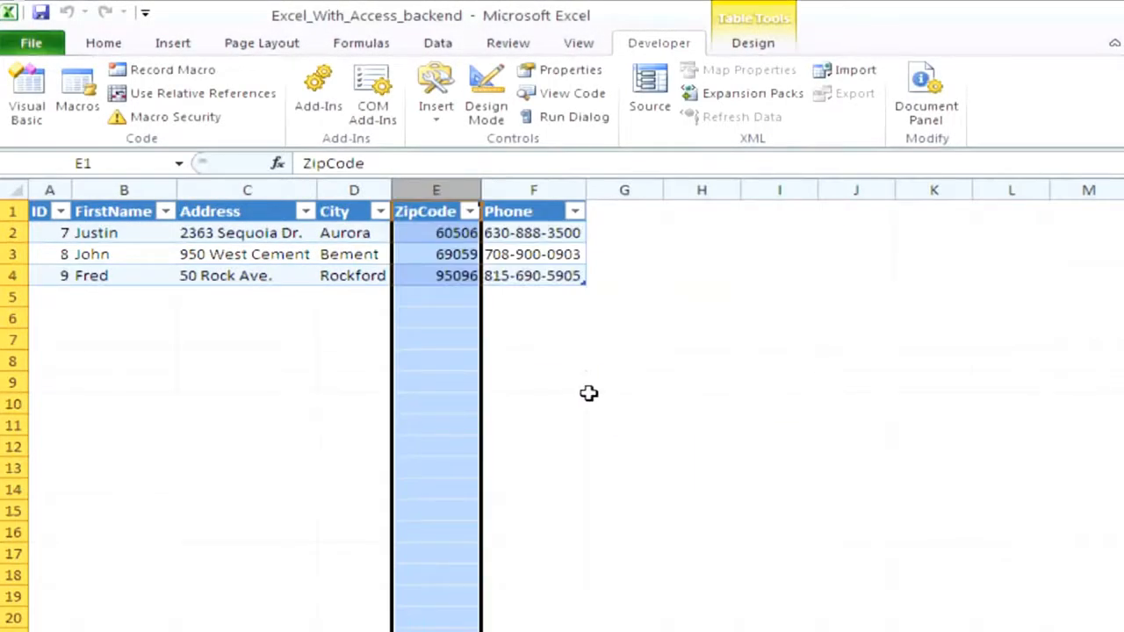
click(588, 400)
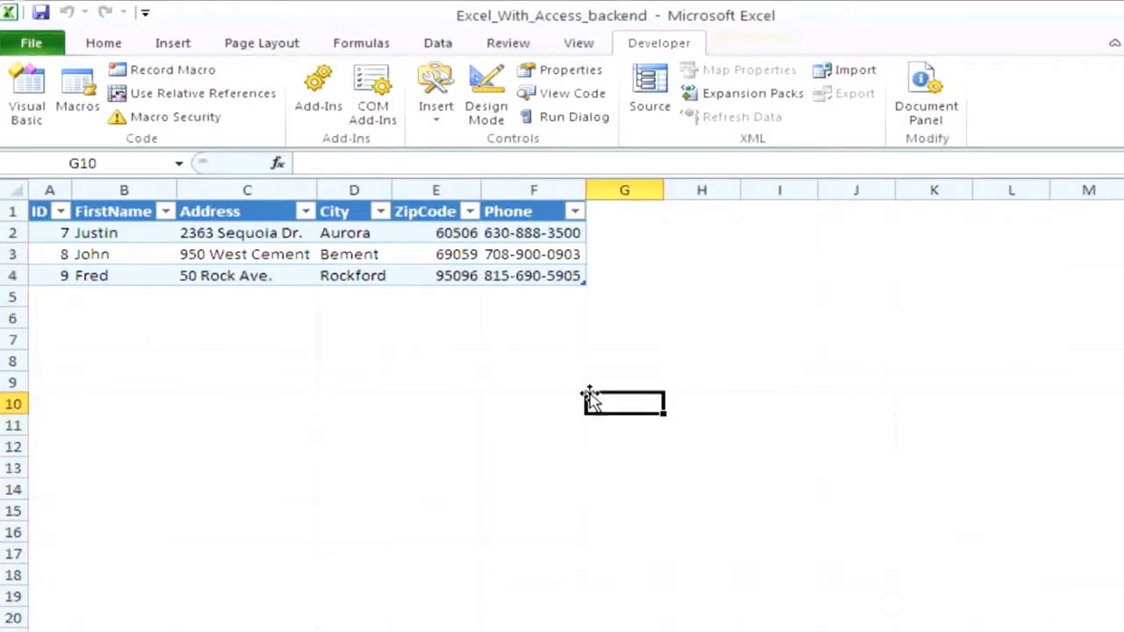